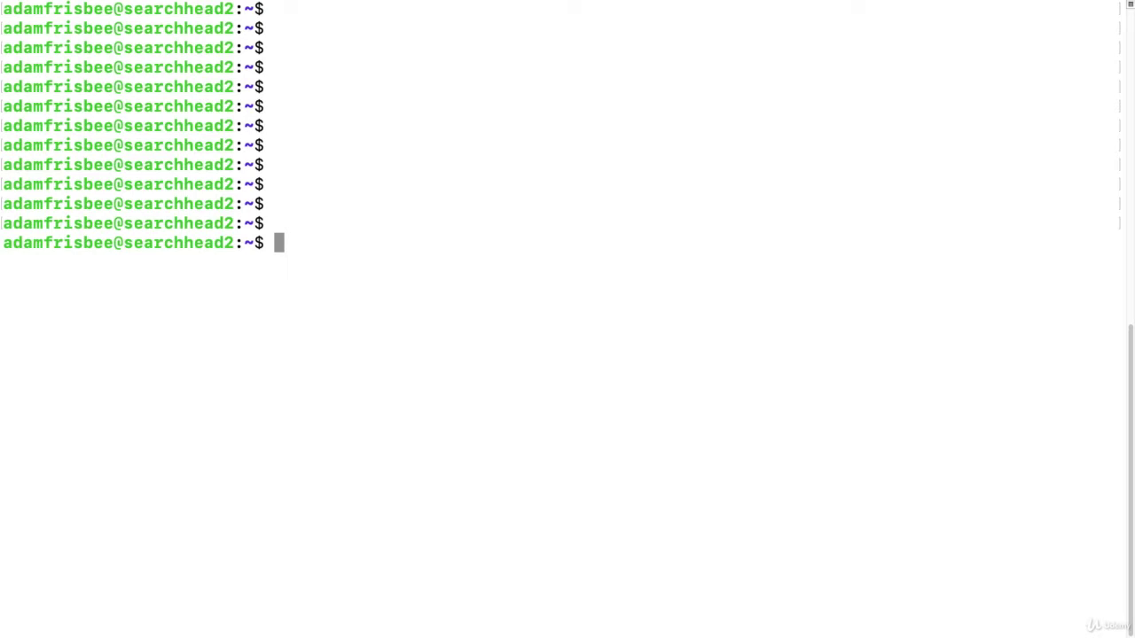
# Browse /opt/splunk/etc/apps/search as a regular user and try to enter its local folder
pyautogui.write('cd /opt/splunk/etc/apps')
pyautogui.press('Return')
pyautogui.write('ls')
pyautogui.press('Return')
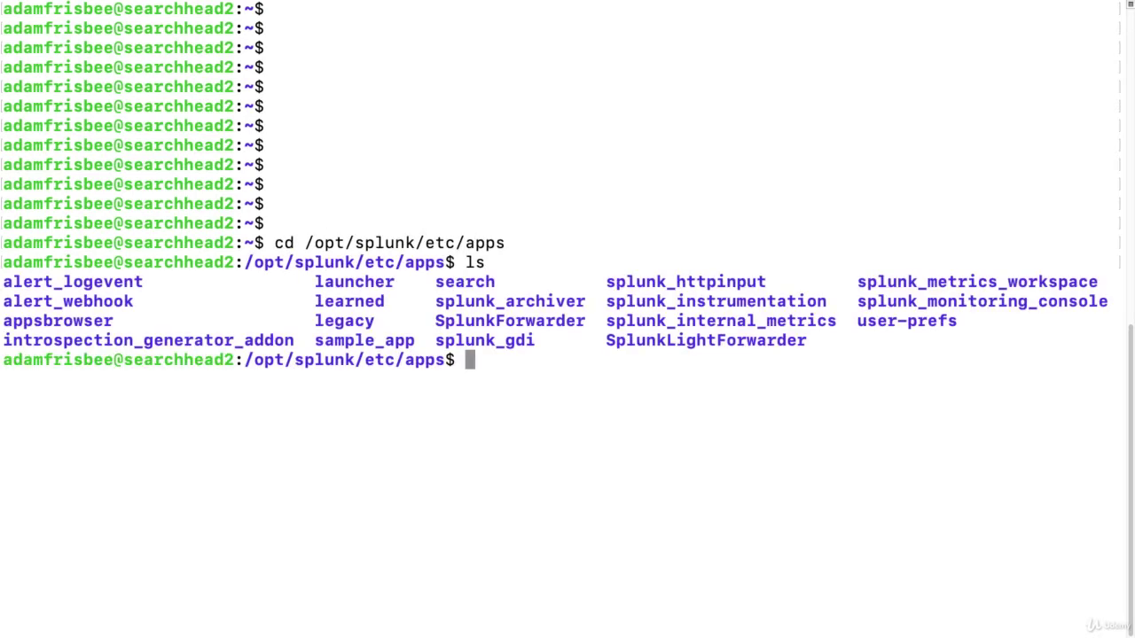
pyautogui.write('cd search')
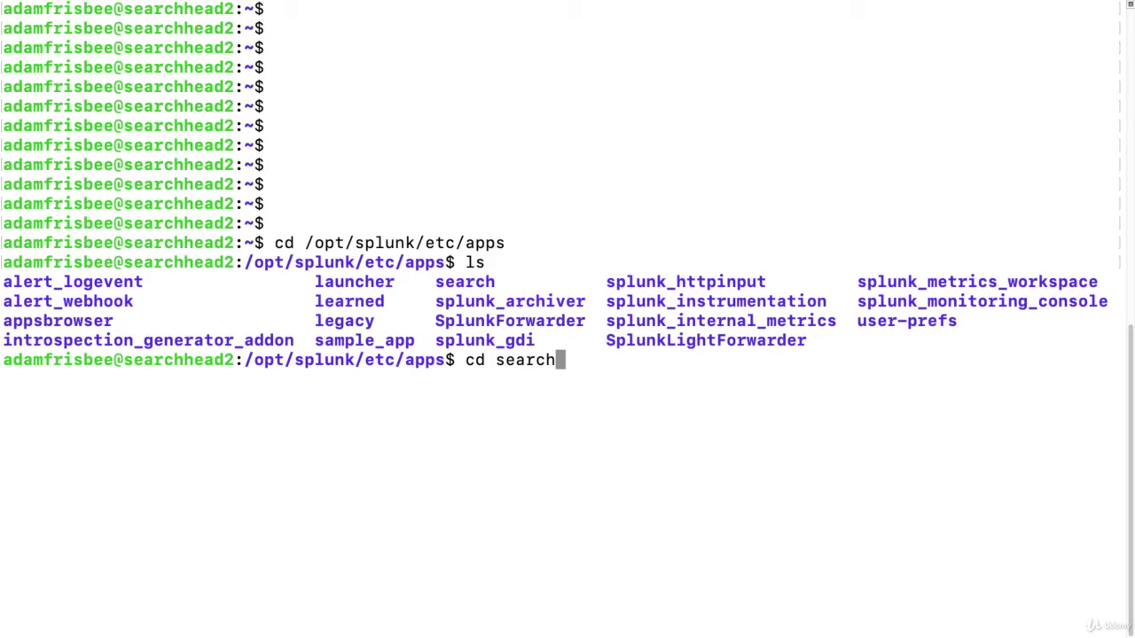
pyautogui.press('Return')
pyautogui.write('ls')
pyautogui.press('Return')
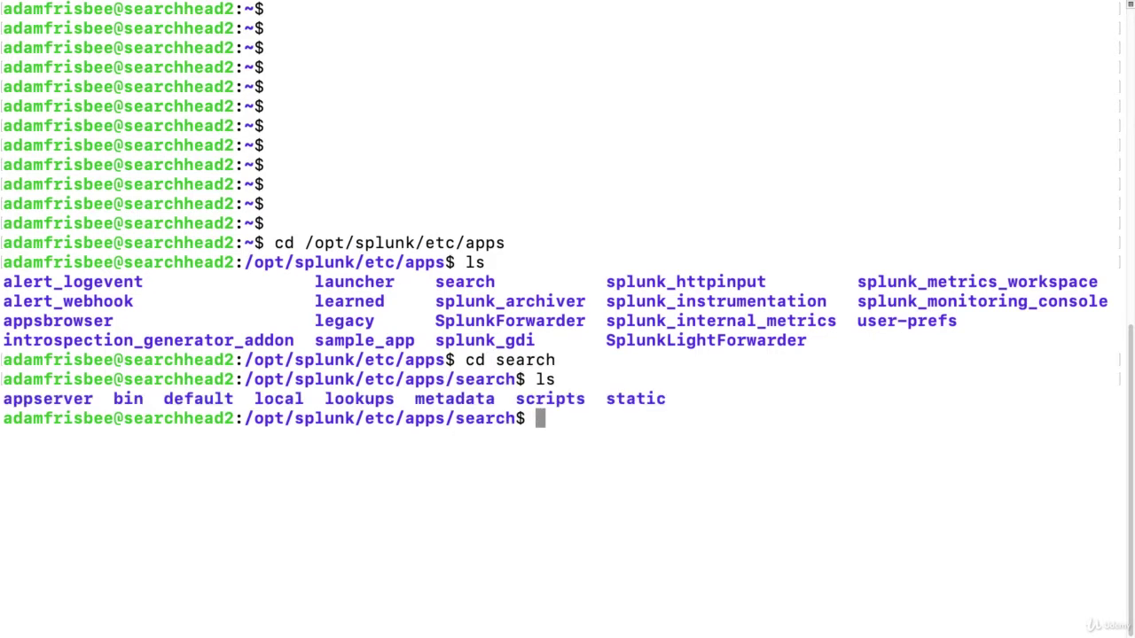
pyautogui.write('cd local')
pyautogui.press('Return')
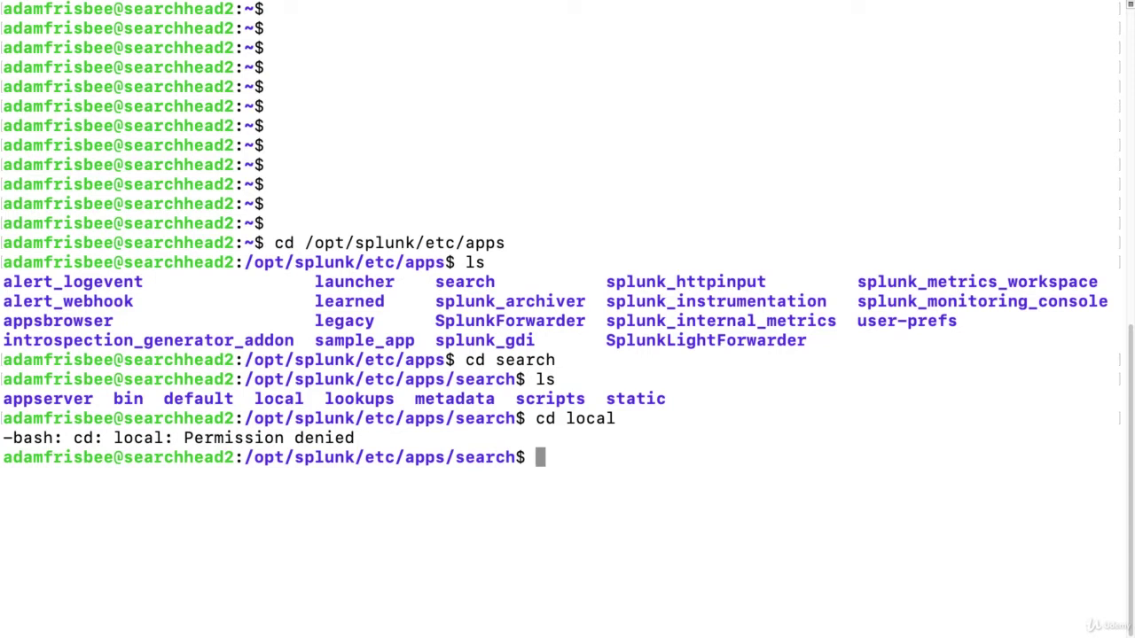
pyautogui.write('ls')
pyautogui.press('Return')
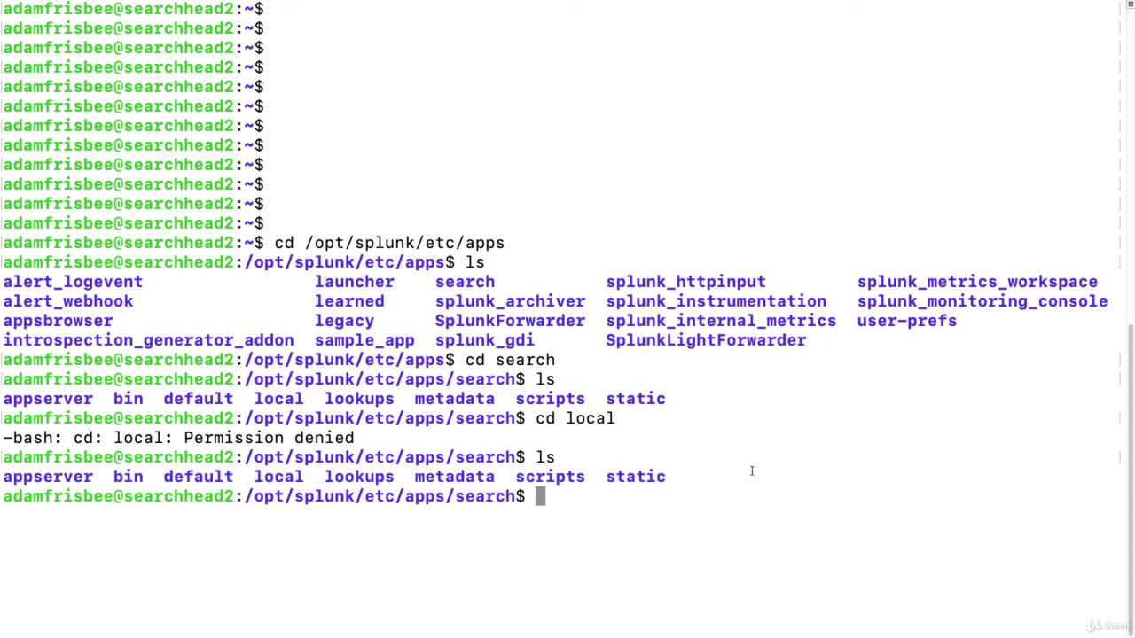
# Switch to a root shell with sudo -i, entering the account password
pyautogui.write('sudo -i')
pyautogui.press('Return')
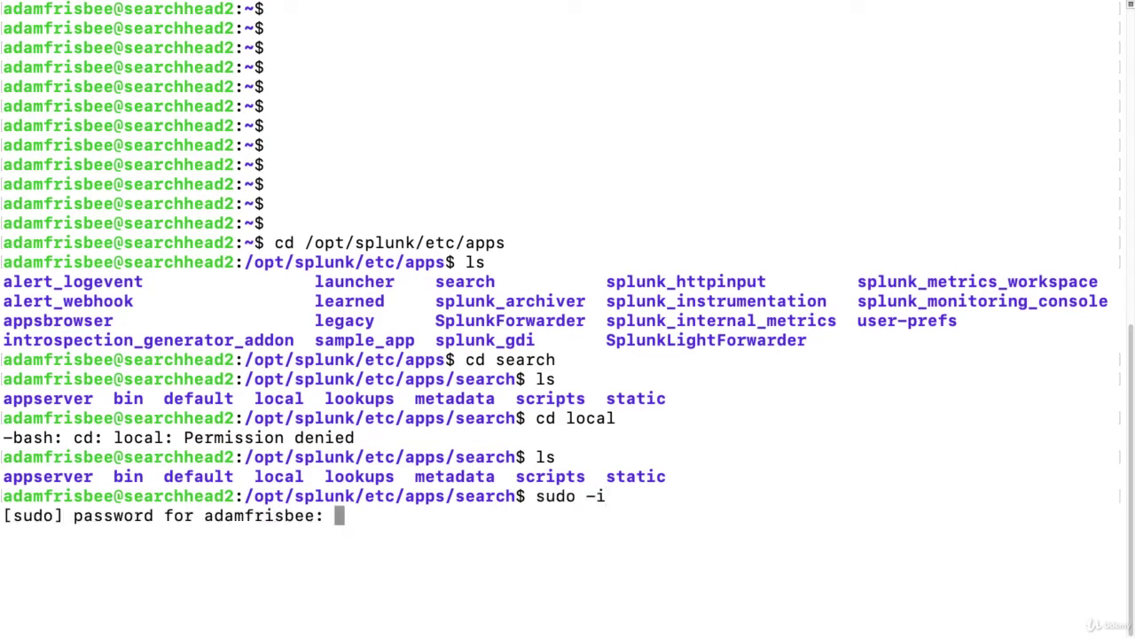
pyautogui.press('Return')
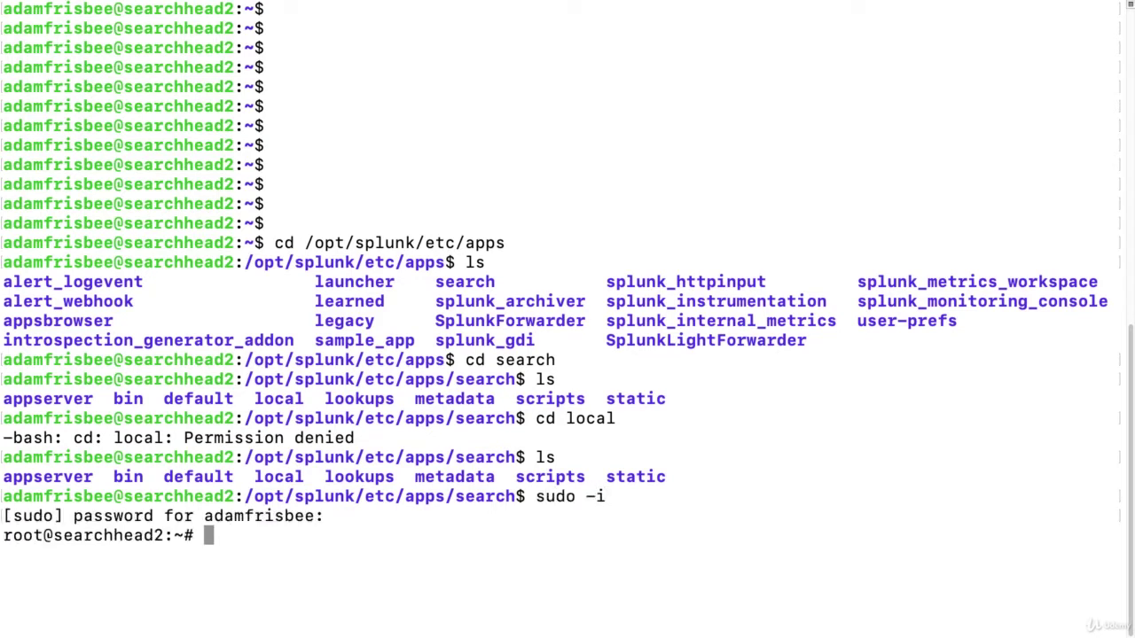
# As root, go to /opt/splunk/etc/apps/search/local, list its inputs.conf, and type vi limits.conf
pyautogui.write('cd /opt/splunk/etc/apps')
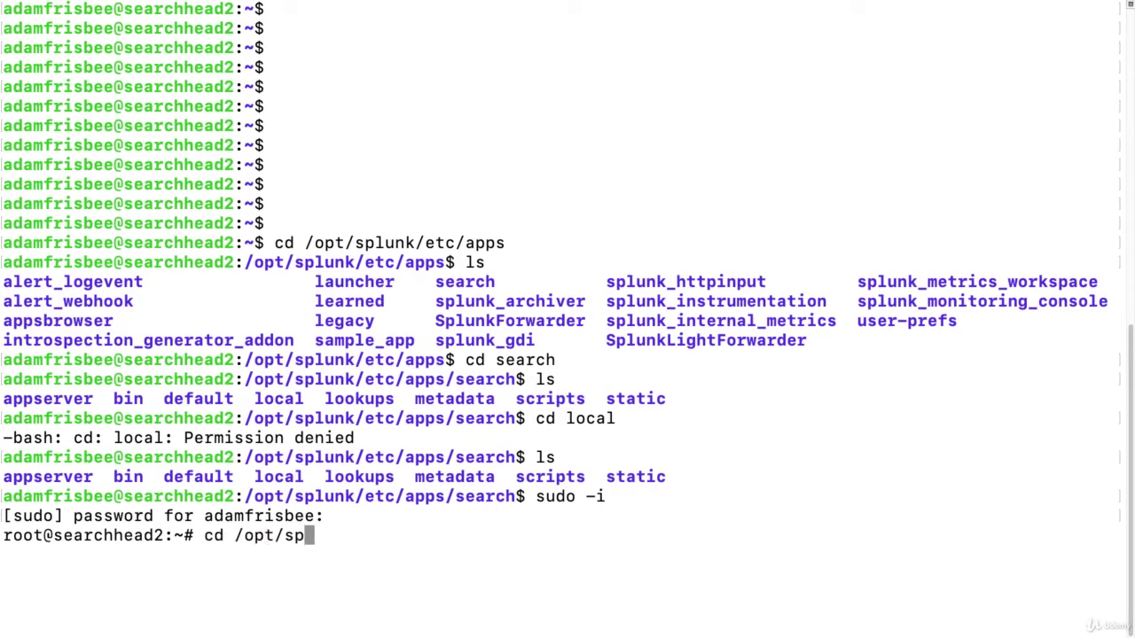
pyautogui.press('Return')
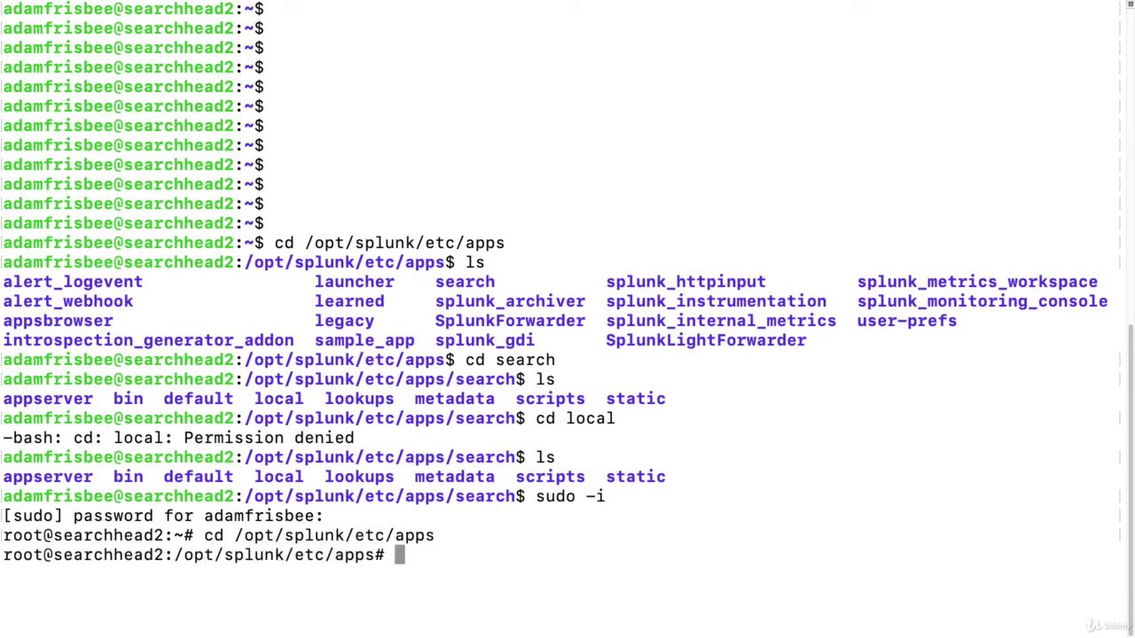
pyautogui.write('cd search')
pyautogui.press('Return')
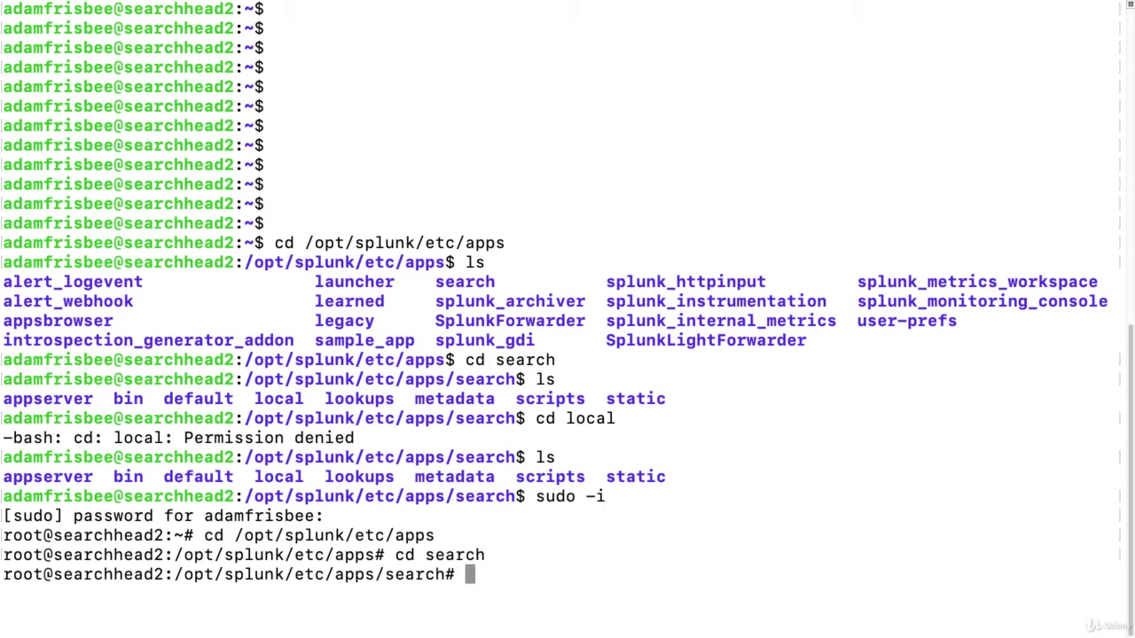
pyautogui.write('cd local')
pyautogui.press('Return')
pyautogui.write('ls')
pyautogui.press('Return')
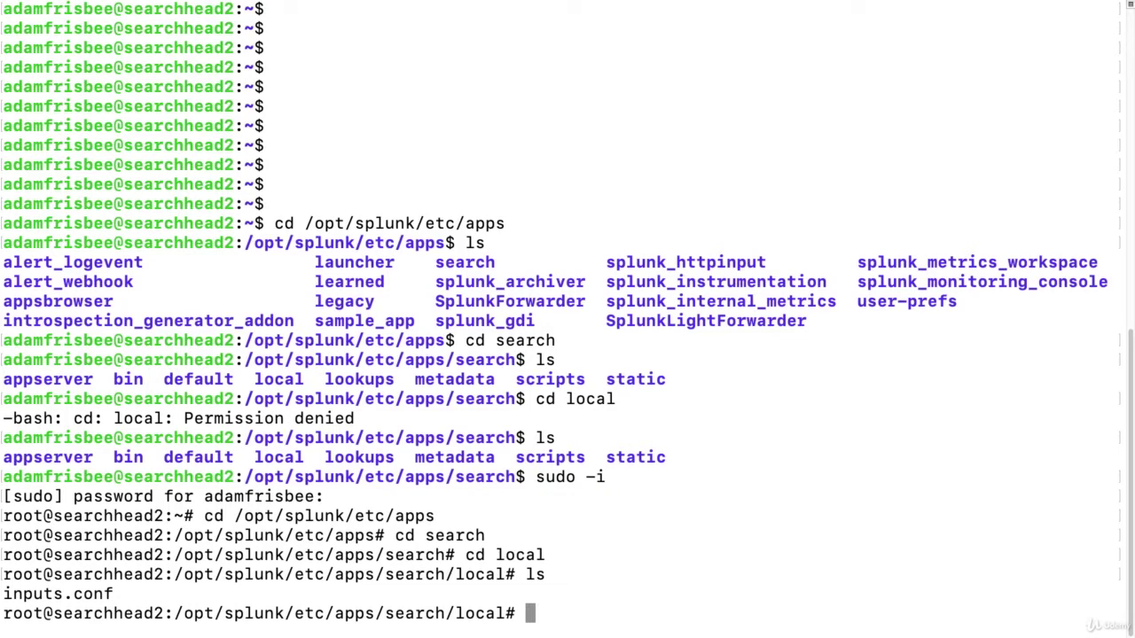
pyautogui.write('vi limits.')
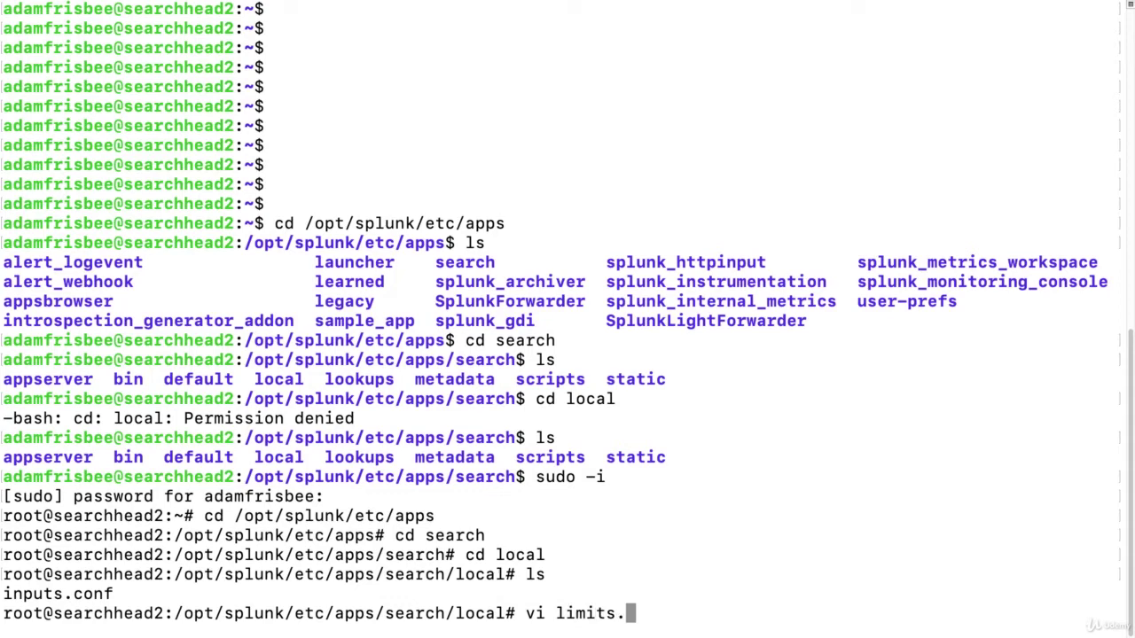
pyautogui.write('conf')
# Create limits.conf with a [search] stanza setting timeline_events_preview = true, then save and quit vi
pyautogui.press('Return')
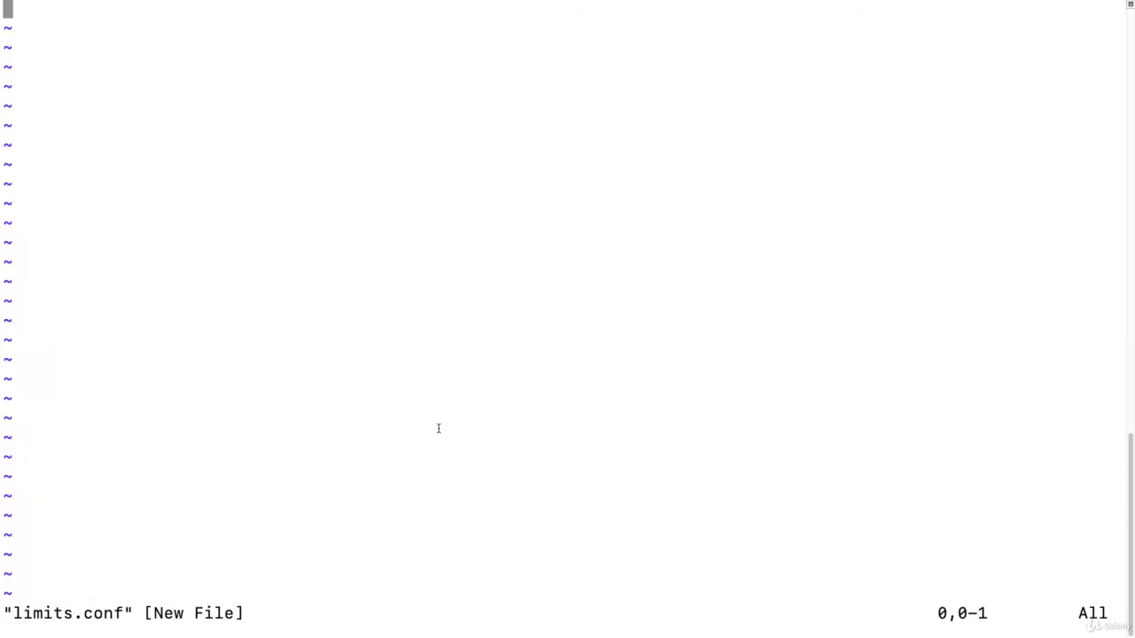
pyautogui.press('i')
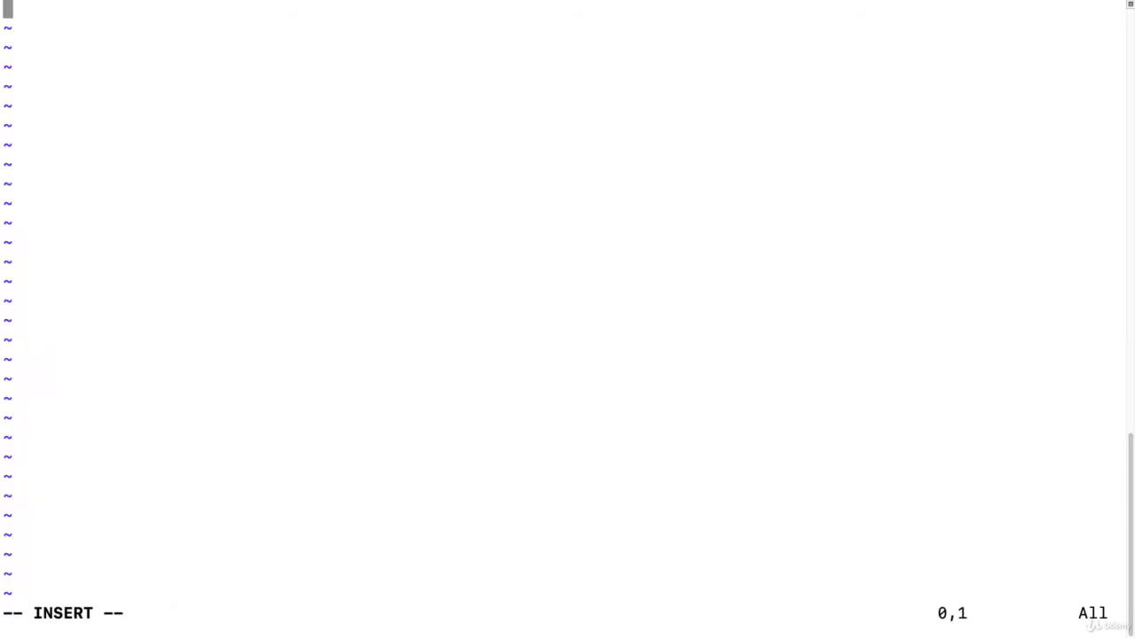
pyautogui.write('[search]')
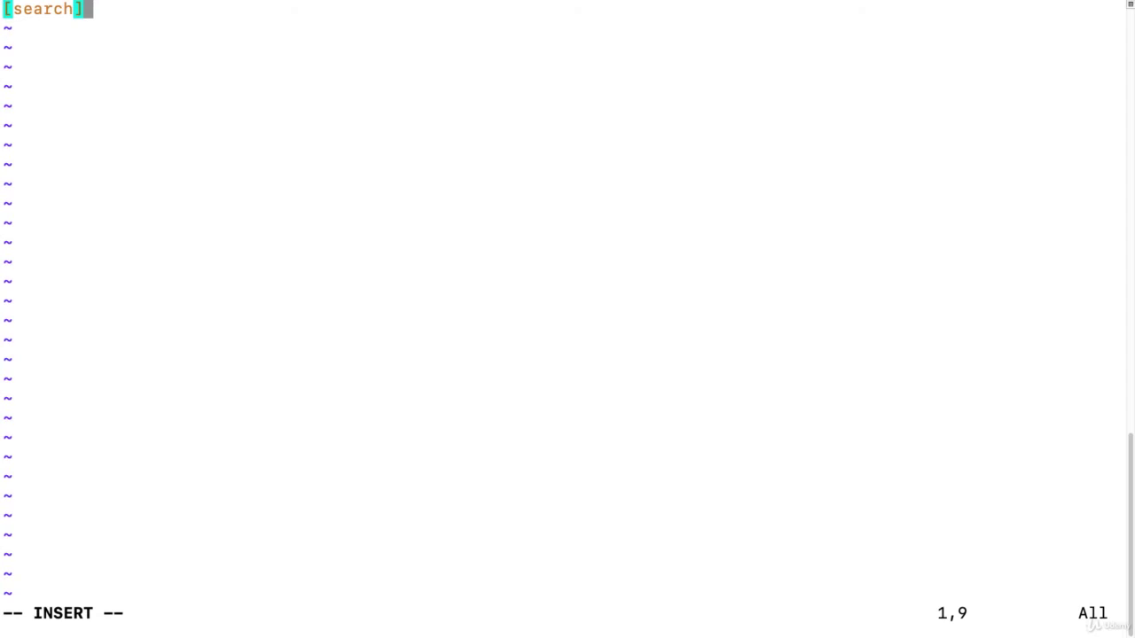
pyautogui.press('Return')
pyautogui.write('timeline_events_preview')
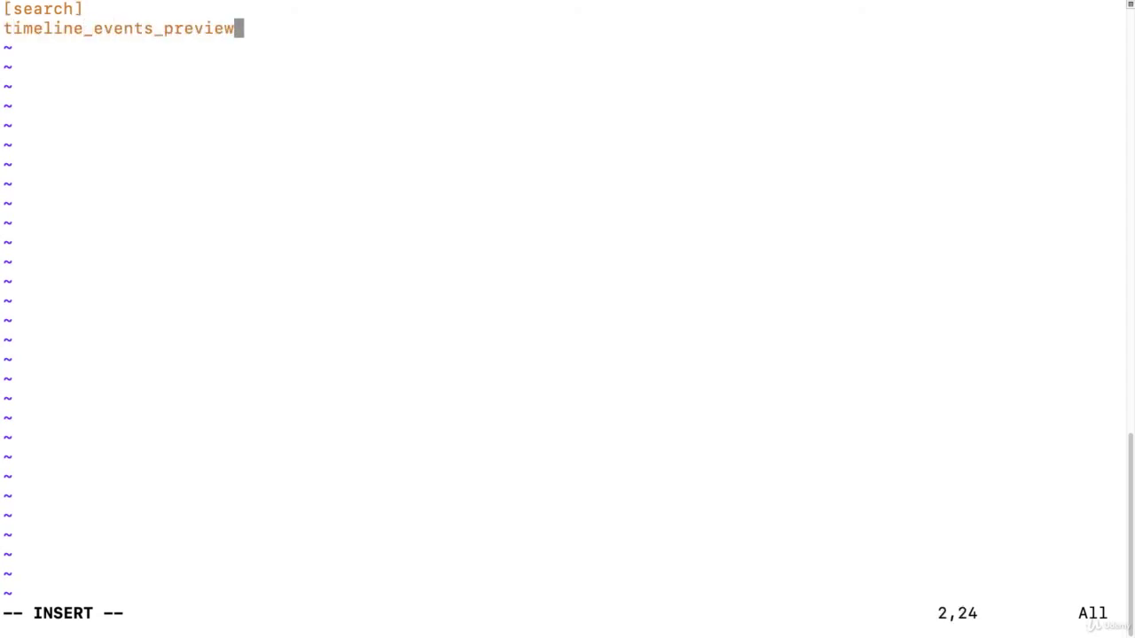
pyautogui.write(' = true')
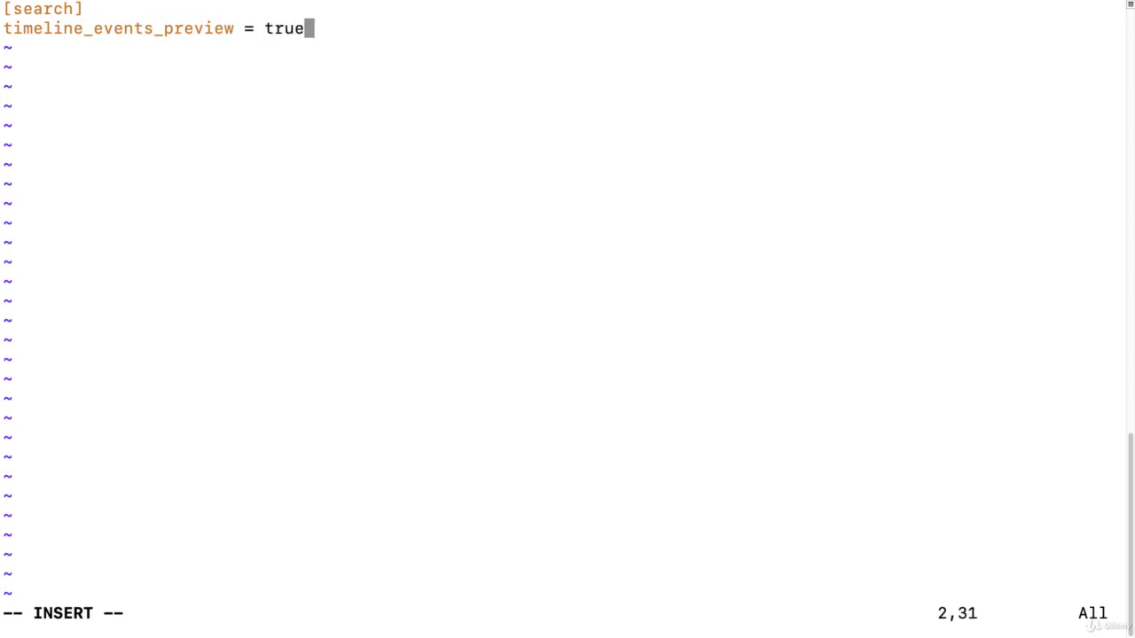
pyautogui.press('Escape')
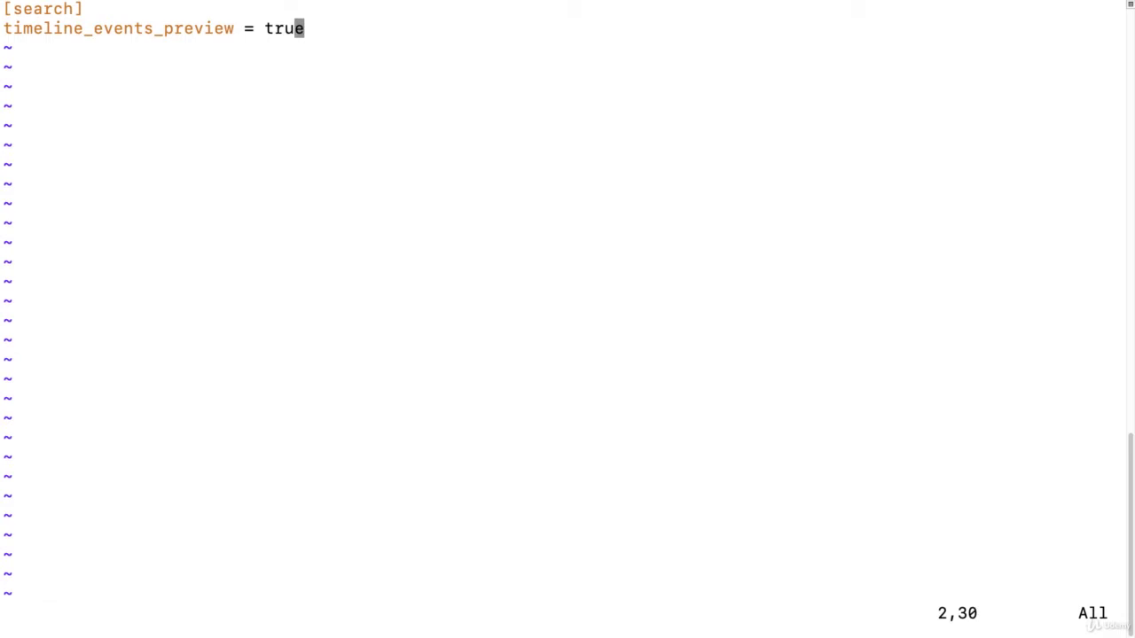
pyautogui.write(':wq')
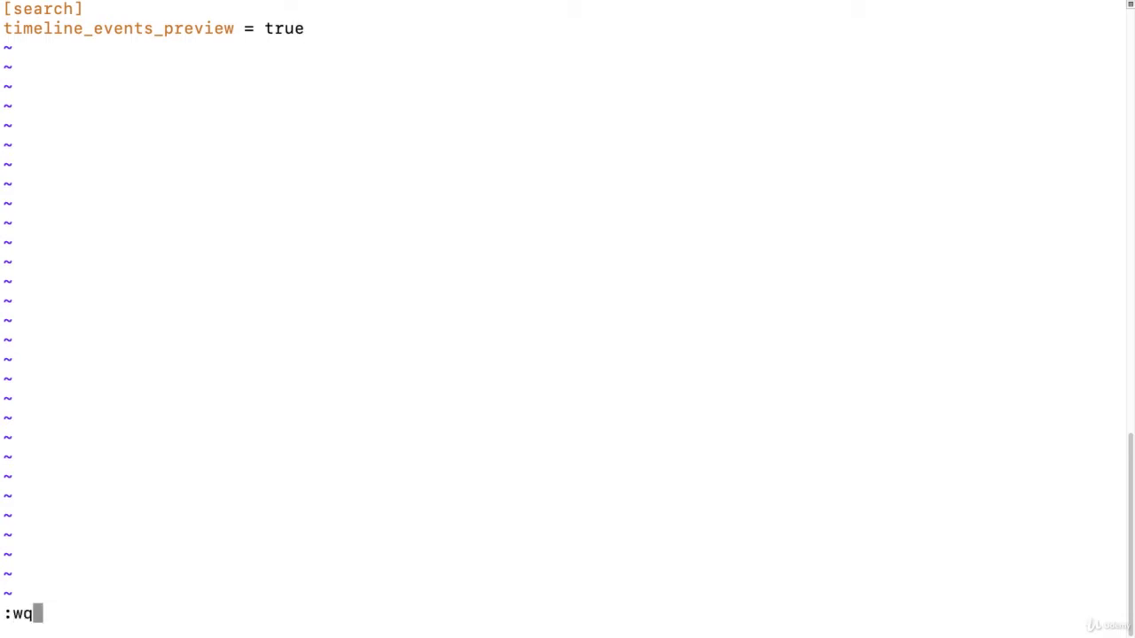
pyautogui.press('Return')
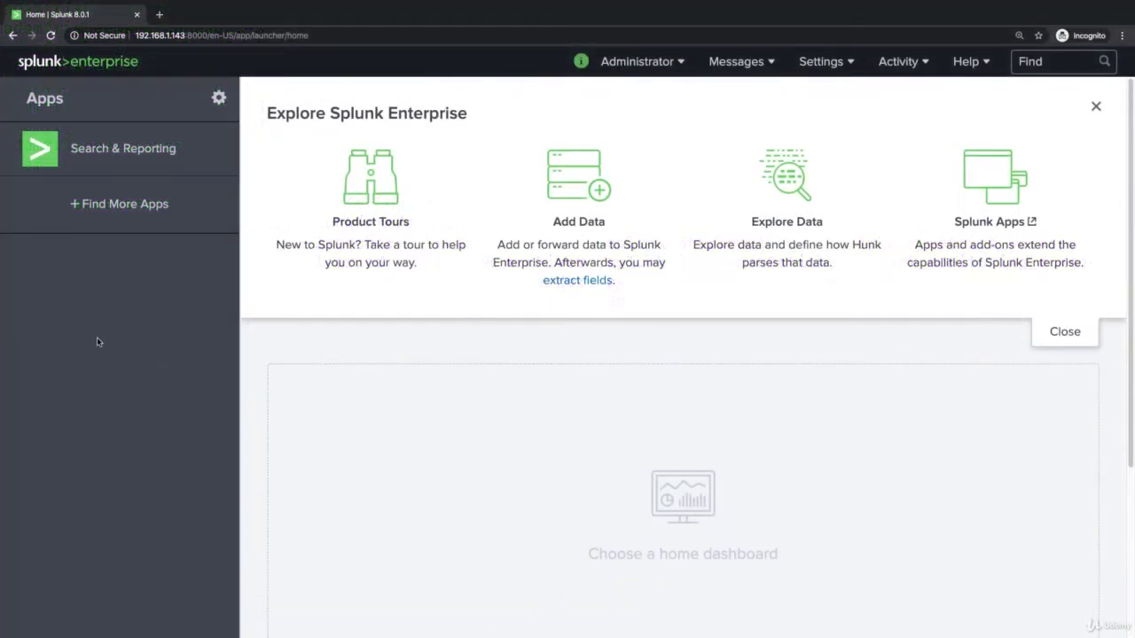
# From Settings > Add Data, choose Monitor > Files & Directories
pyautogui.click(116, 168)
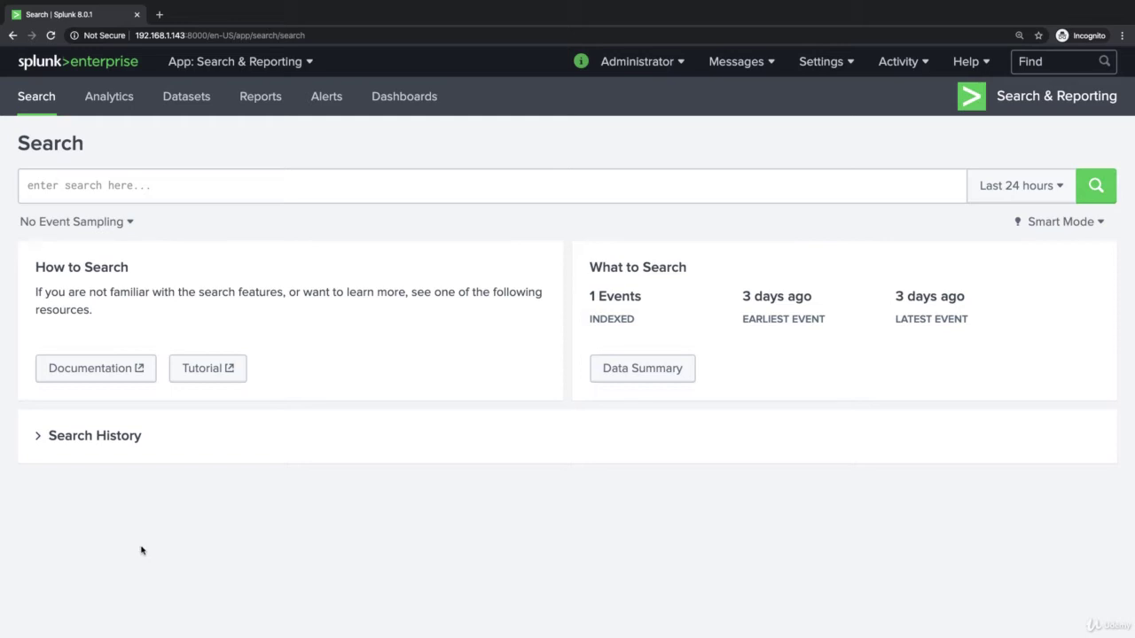
pyautogui.click(830, 71)
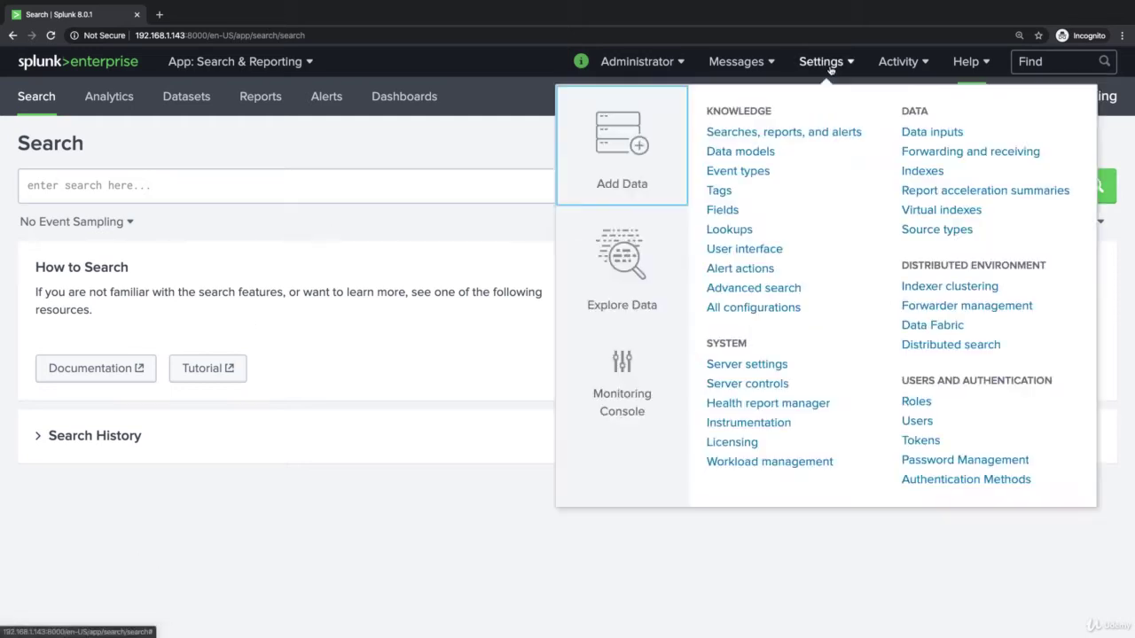
pyautogui.click(635, 144)
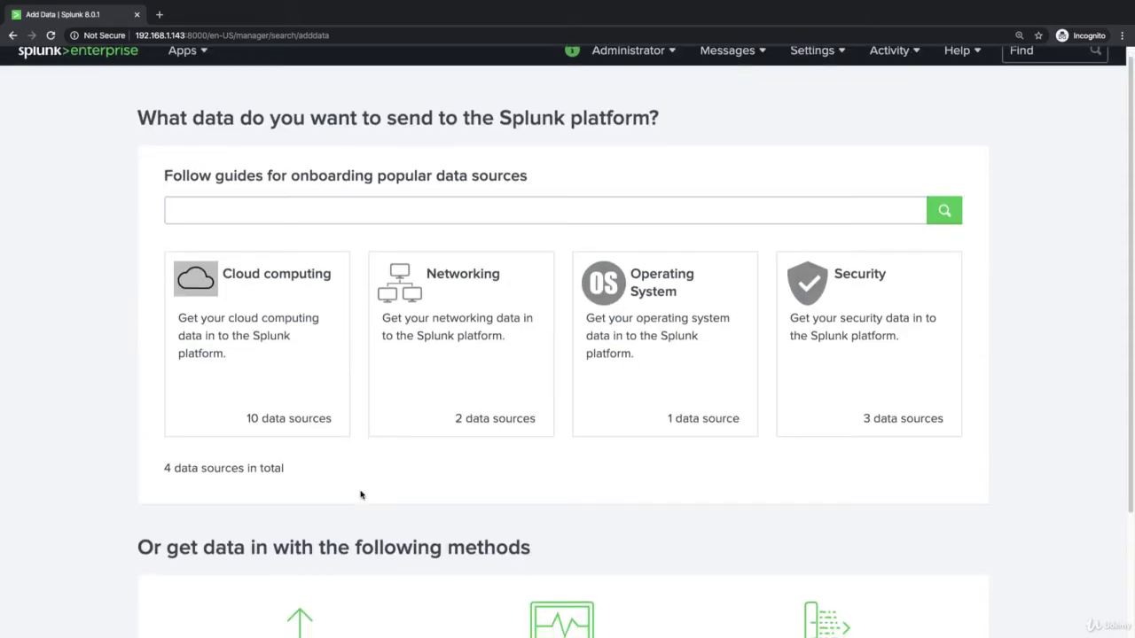
pyautogui.scroll(-3, 360, 494)
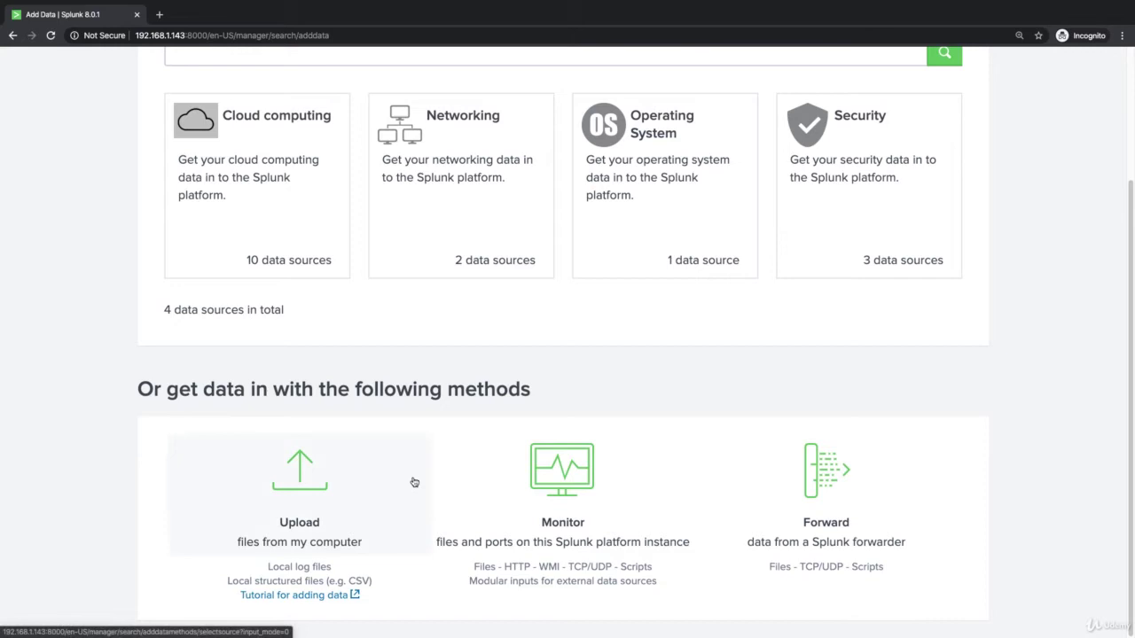
pyautogui.click(556, 490)
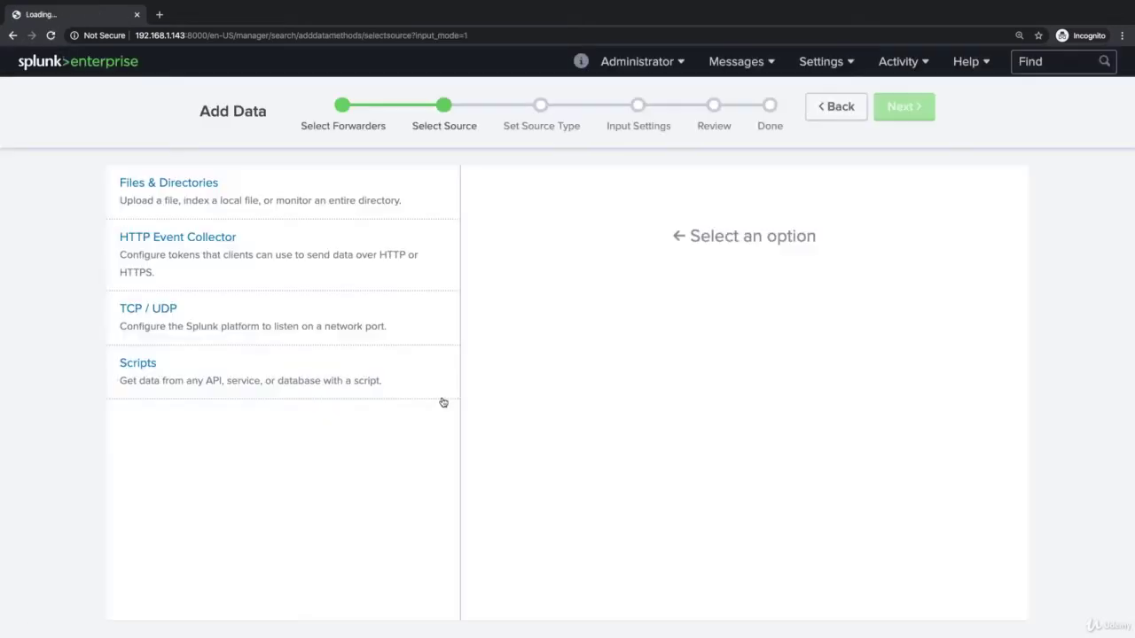
pyautogui.click(175, 197)
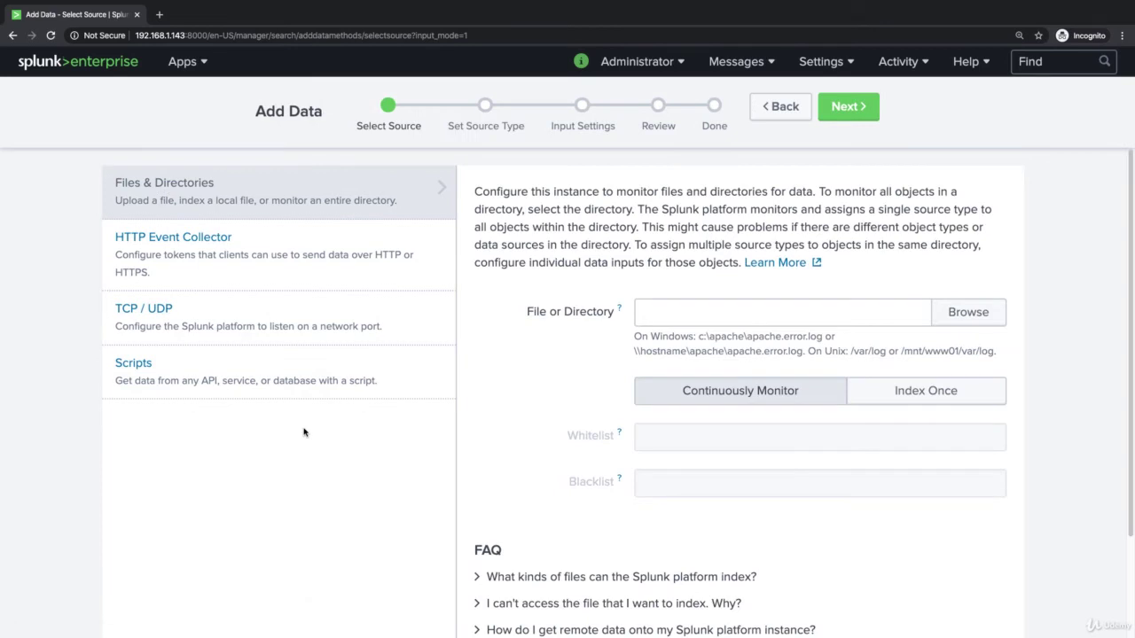
# Select /var as the monitored directory, then review and submit the new input
pyautogui.click(956, 319)
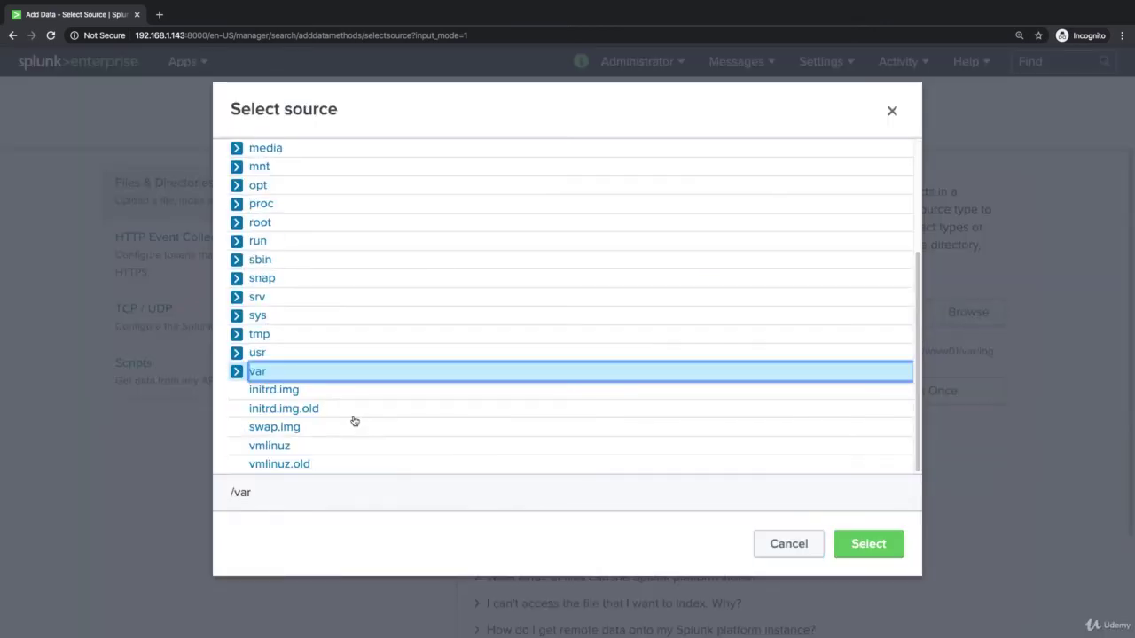
pyautogui.click(868, 544)
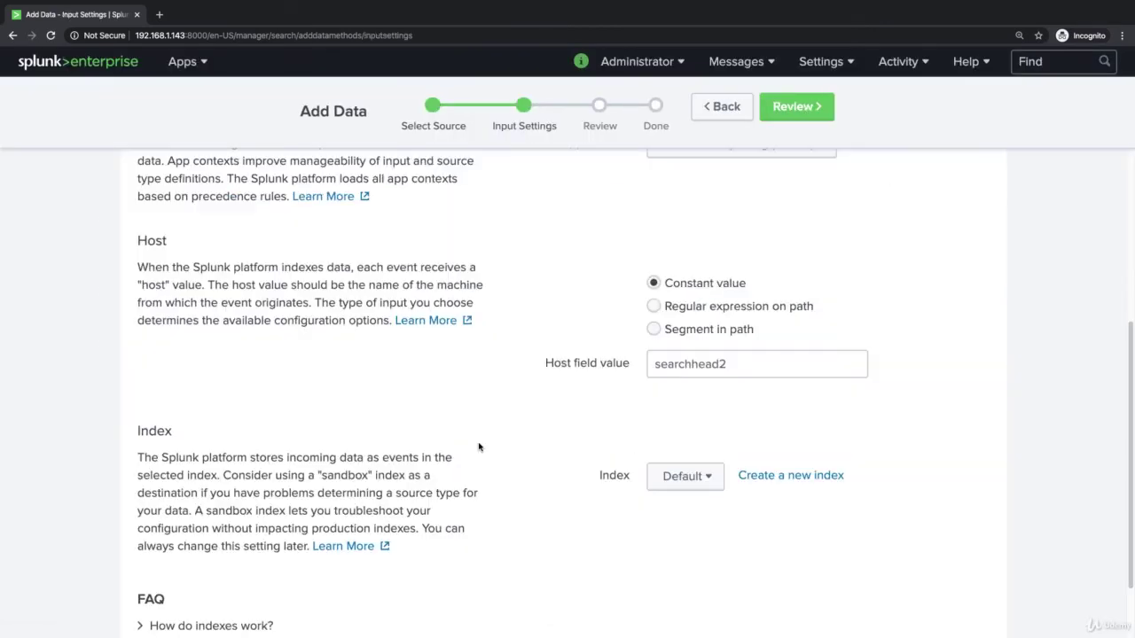
pyautogui.scroll(-2, 479, 447)
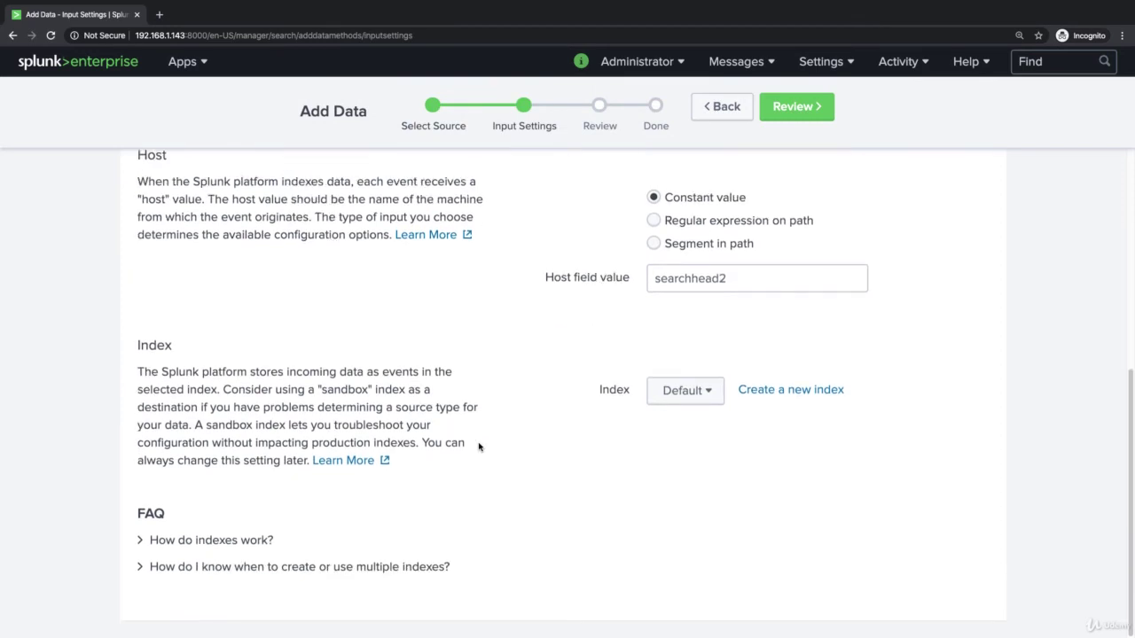
pyautogui.click(789, 106)
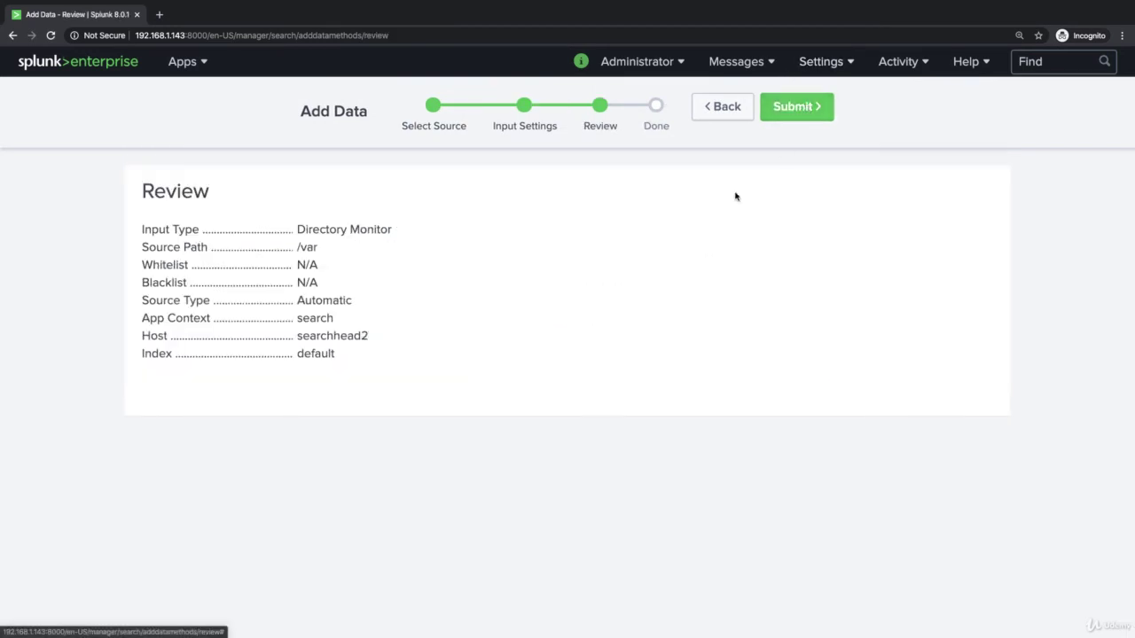
pyautogui.click(795, 107)
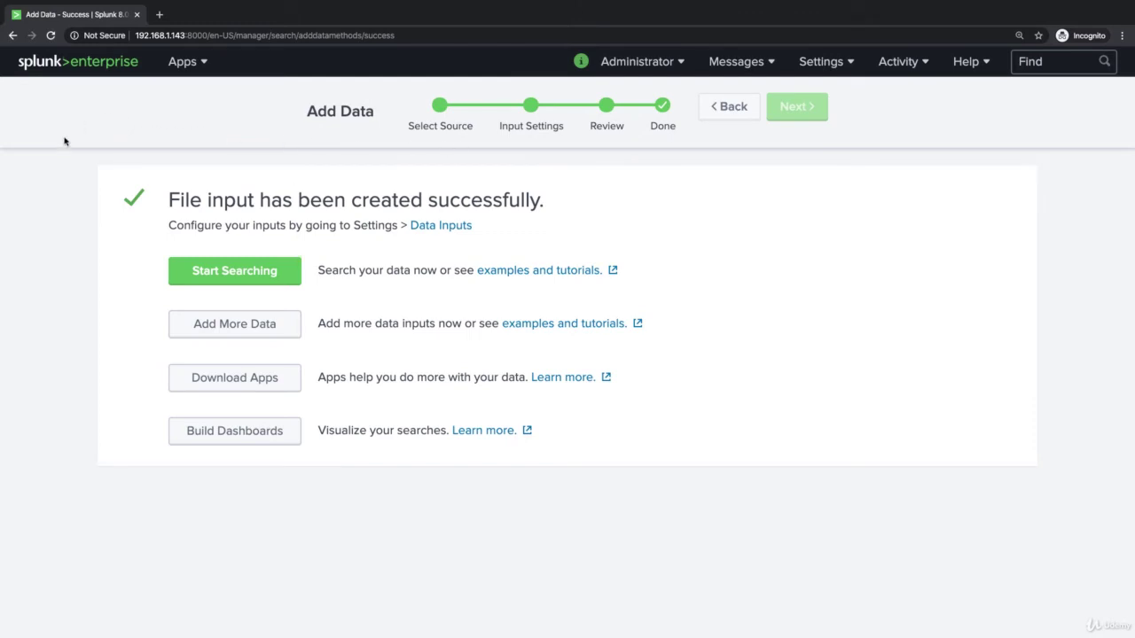
# Switch to the Search & Reporting app from the Apps menu
pyautogui.click(185, 64)
pyautogui.click(175, 100)
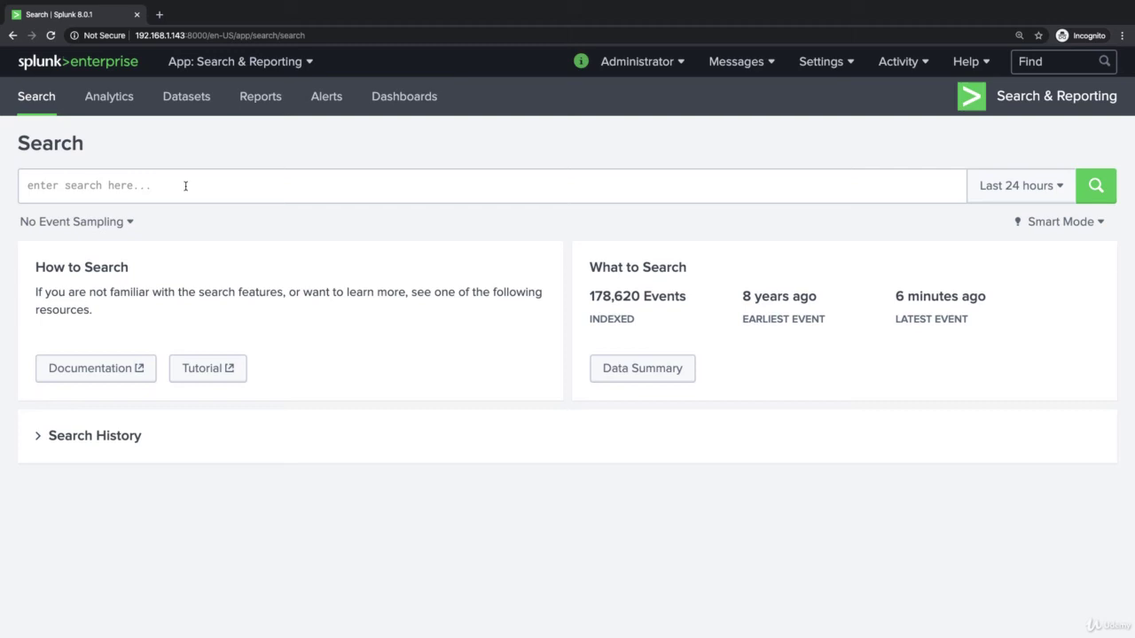
# Run an index=* search with the time range set to All time
pyautogui.click(186, 186)
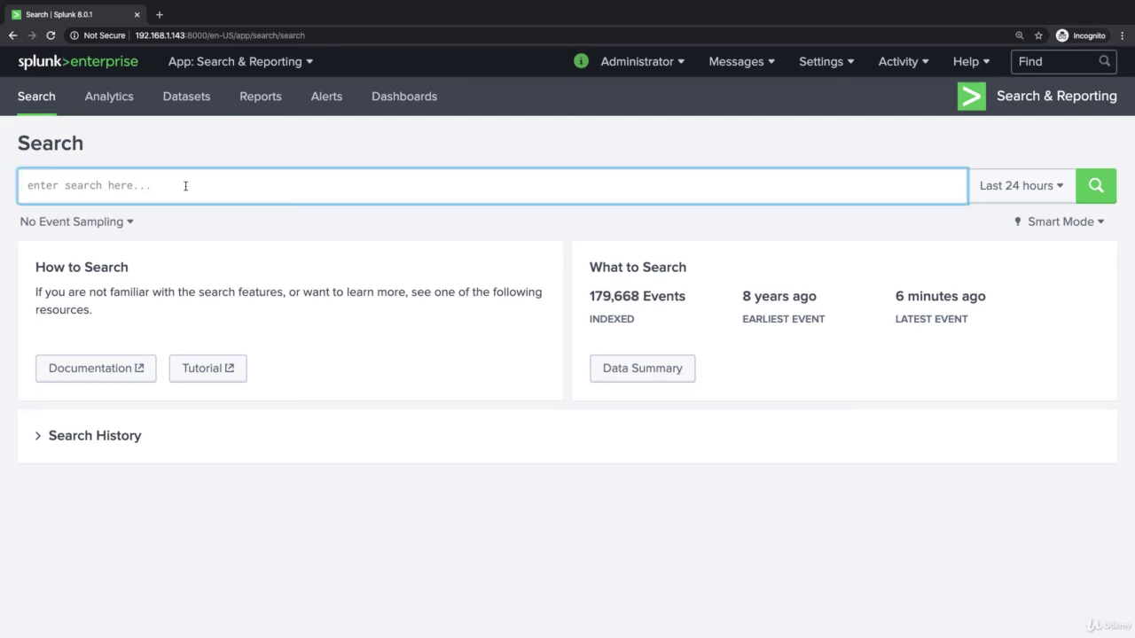
pyautogui.write('index=*')
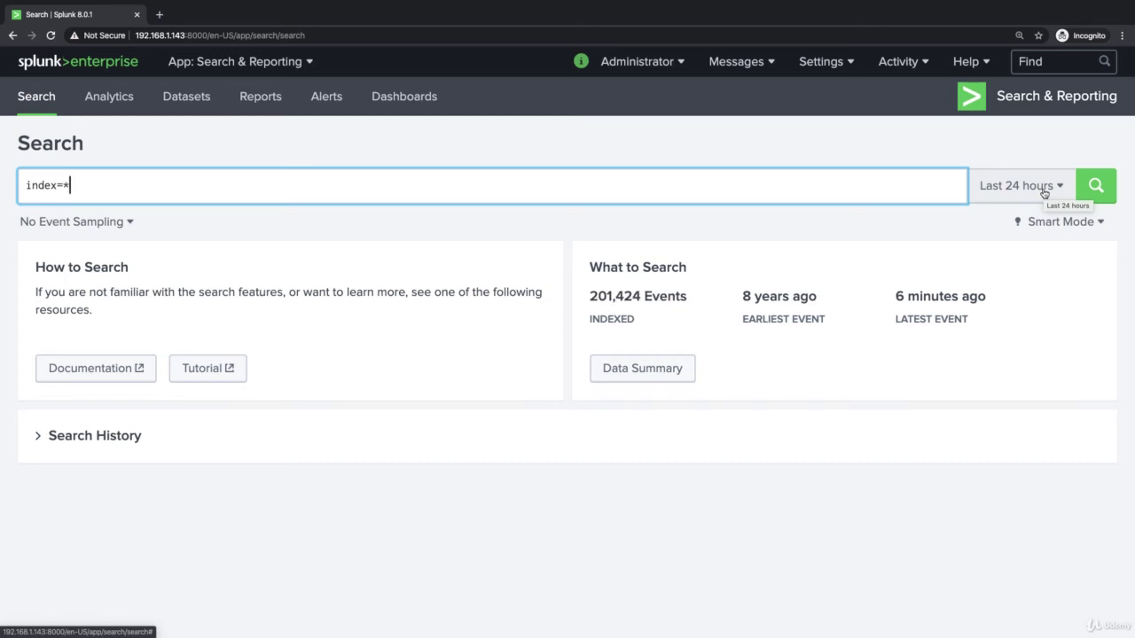
pyautogui.click(1044, 193)
pyautogui.click(970, 280)
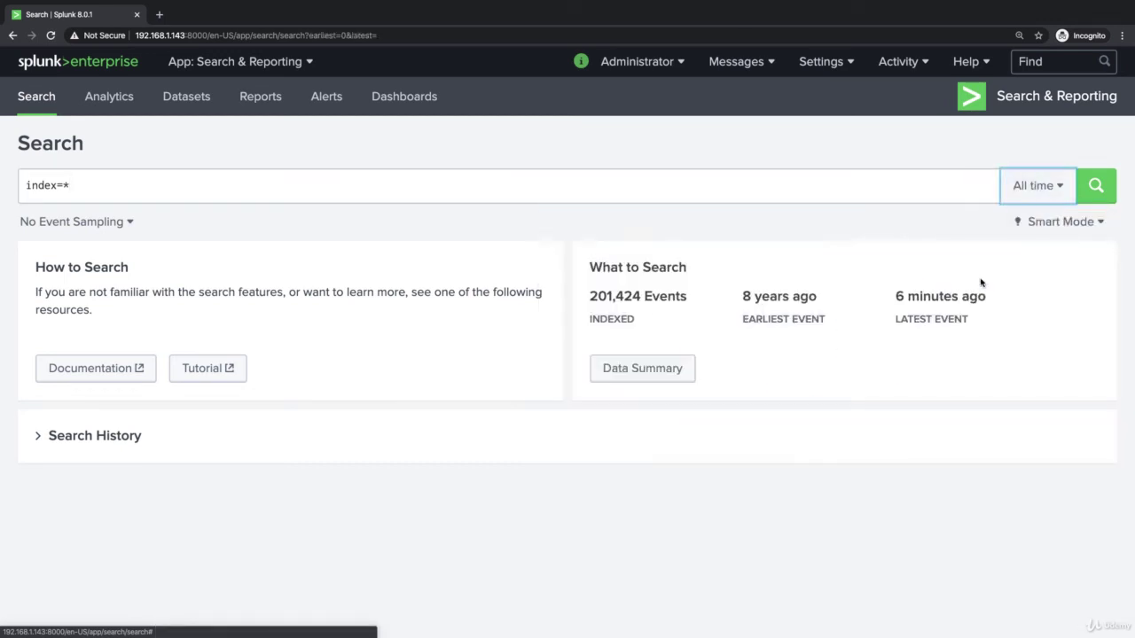
pyautogui.click(1096, 186)
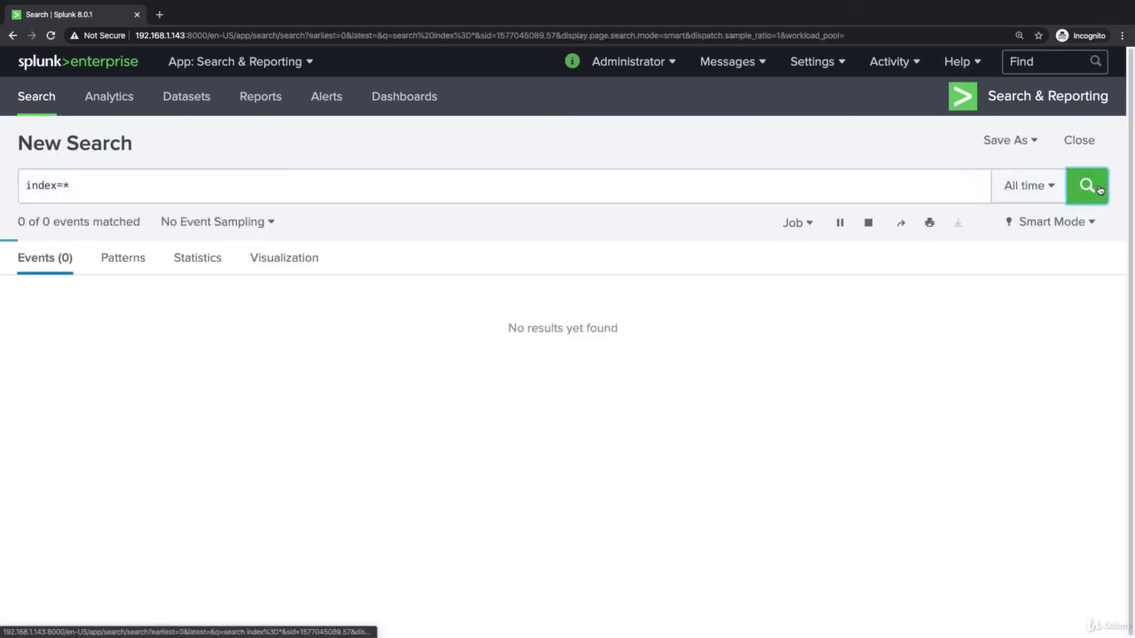